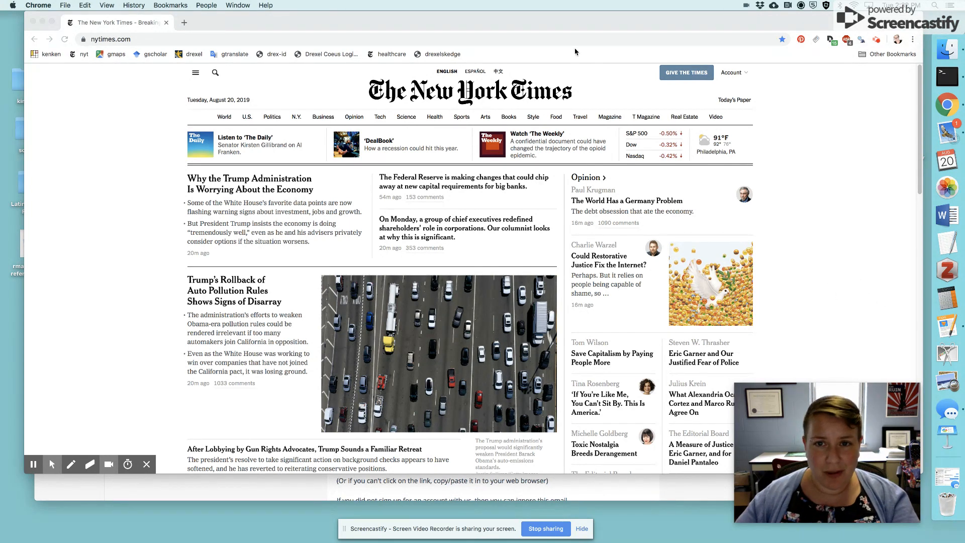
{"action": "mouse_move", "coordinate": [558, 16]}
{"action": "left_mouse_down"}
{"action": "mouse_move", "coordinate": [536, 115]}
{"action": "mouse_move", "coordinate": [552, 10]}
{"action": "left_mouse_up"}
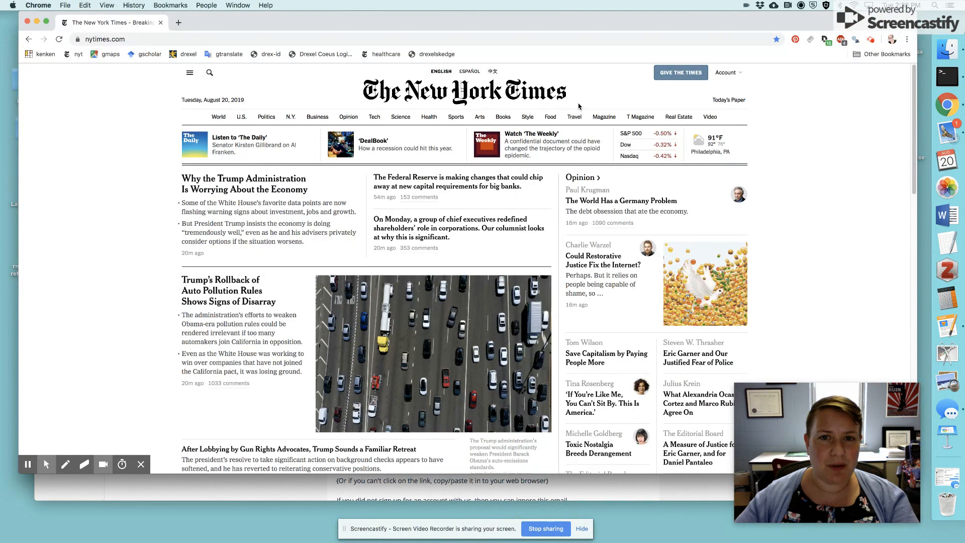
{"action": "right_click", "coordinate": [944, 132]}
{"action": "left_click", "coordinate": [908, 138]}
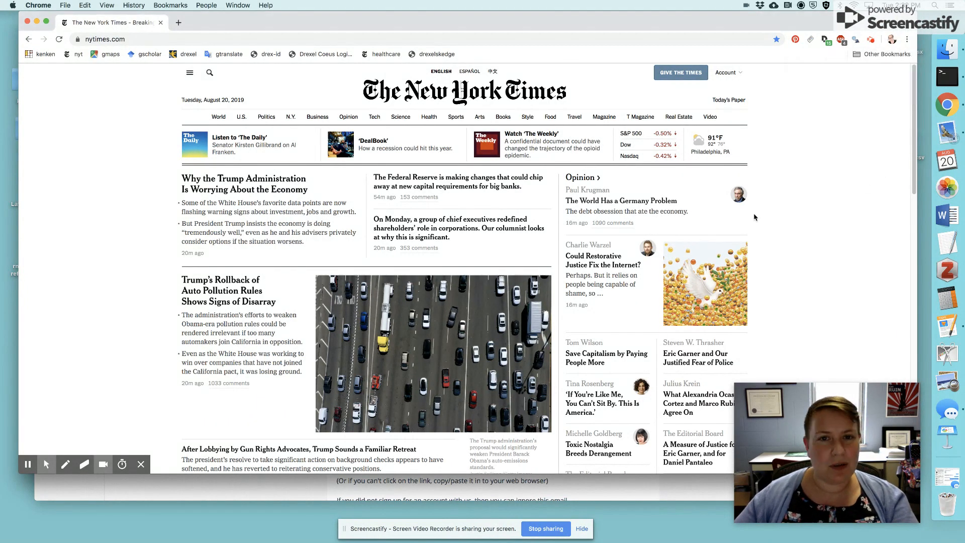
Search the web for "download r mac" and open the R for Mac OS X page on CRAN
{"action": "left_click", "coordinate": [176, 40]}
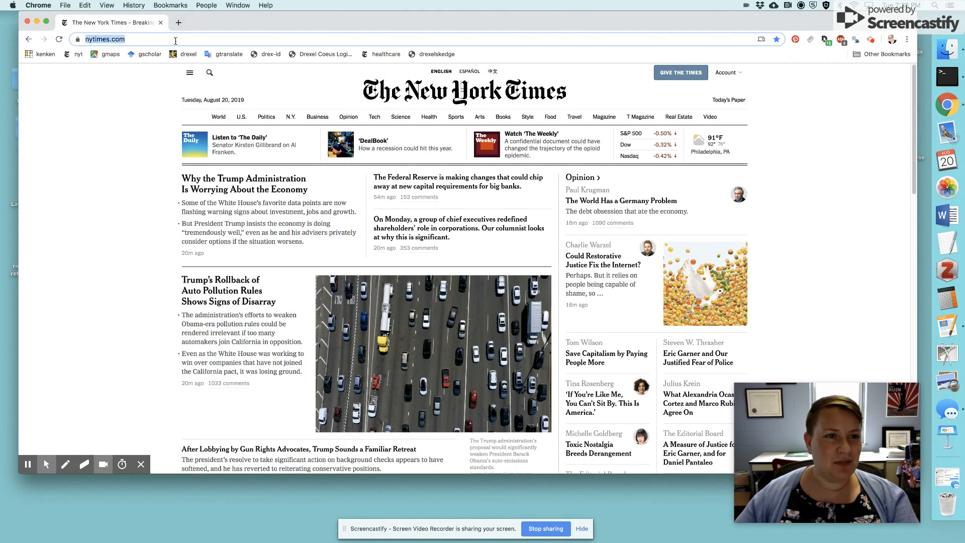
{"action": "type", "text": "do"}
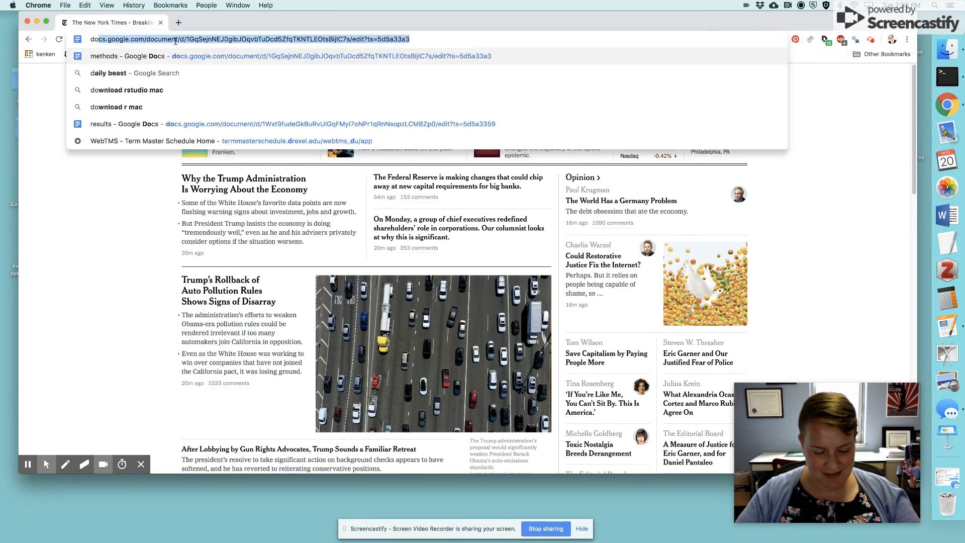
{"action": "type", "text": "wnload r mac"}
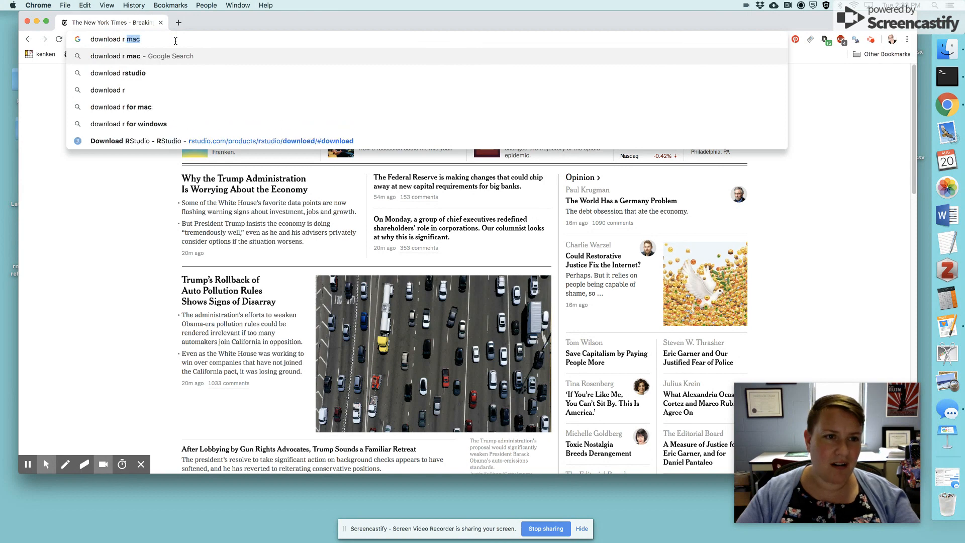
{"action": "key", "text": "Return"}
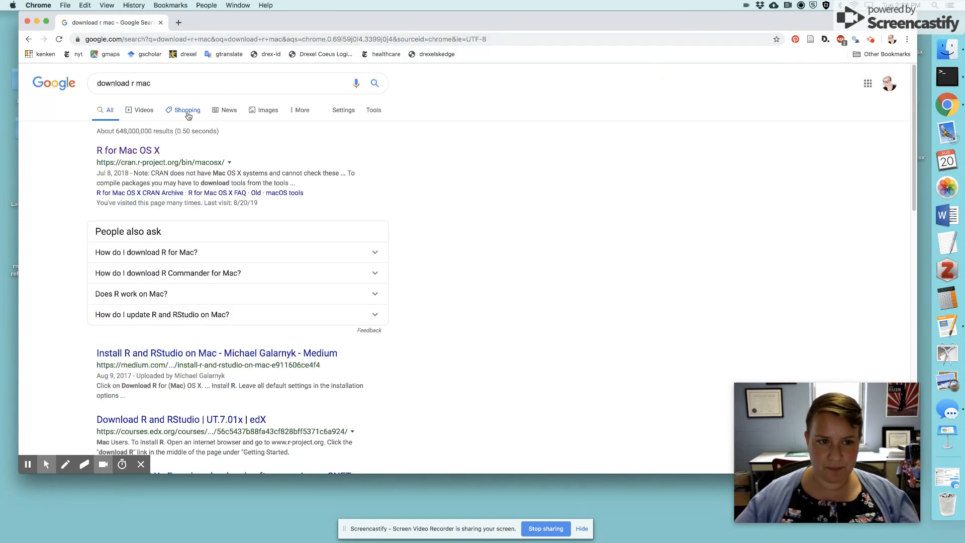
{"action": "left_click", "coordinate": [140, 152]}
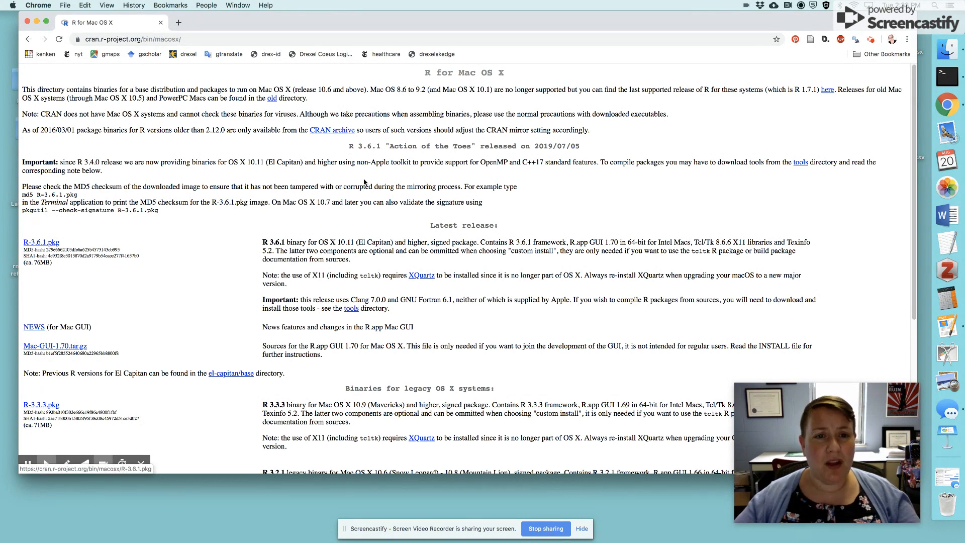
Review the R 3.6.1 release heading and the package listings on the R for Mac OS X page
{"action": "left_click_drag", "start_coordinate": [587, 147], "coordinate": [337, 148]}
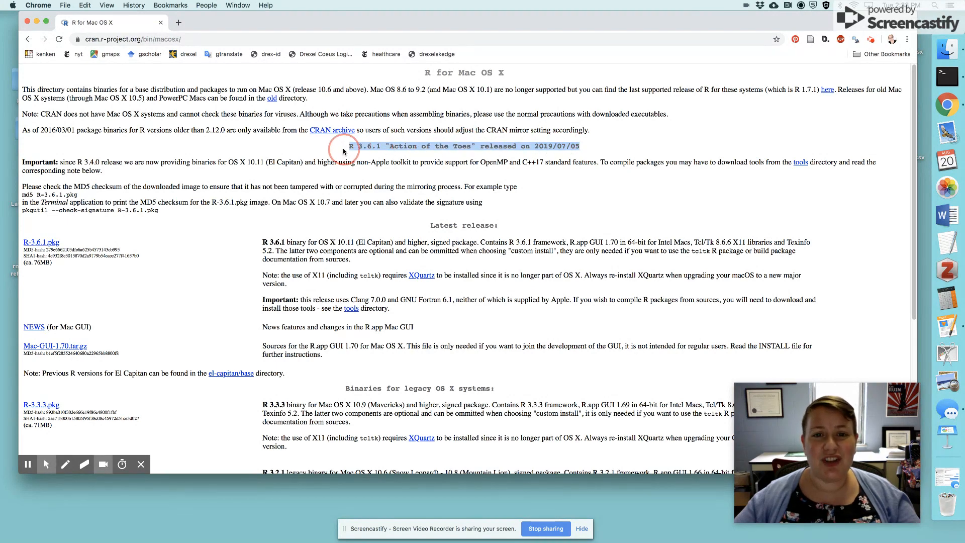
{"action": "left_click", "coordinate": [253, 287]}
{"action": "scroll", "coordinate": [561, 315], "scroll_direction": "down", "scroll_amount": 1}
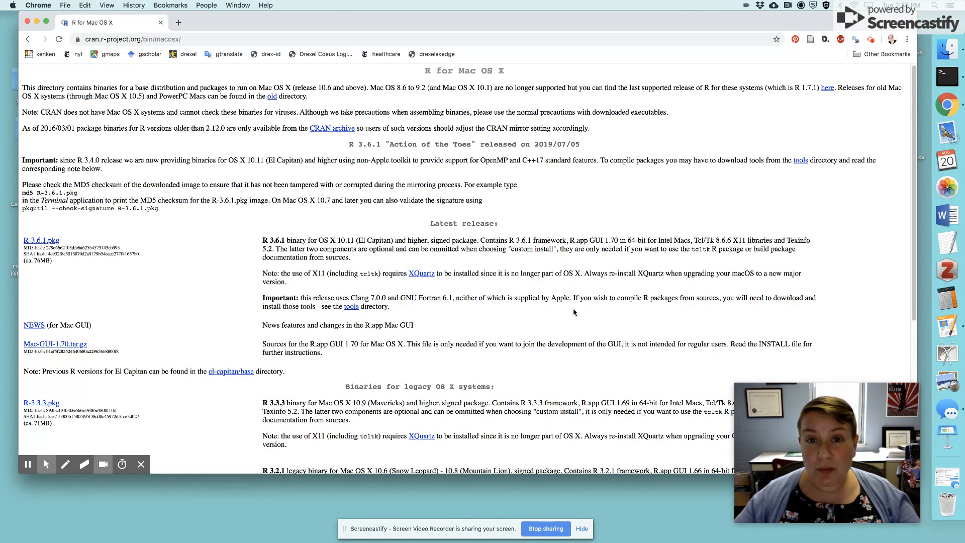
{"action": "scroll", "coordinate": [575, 312], "scroll_direction": "down", "scroll_amount": 5}
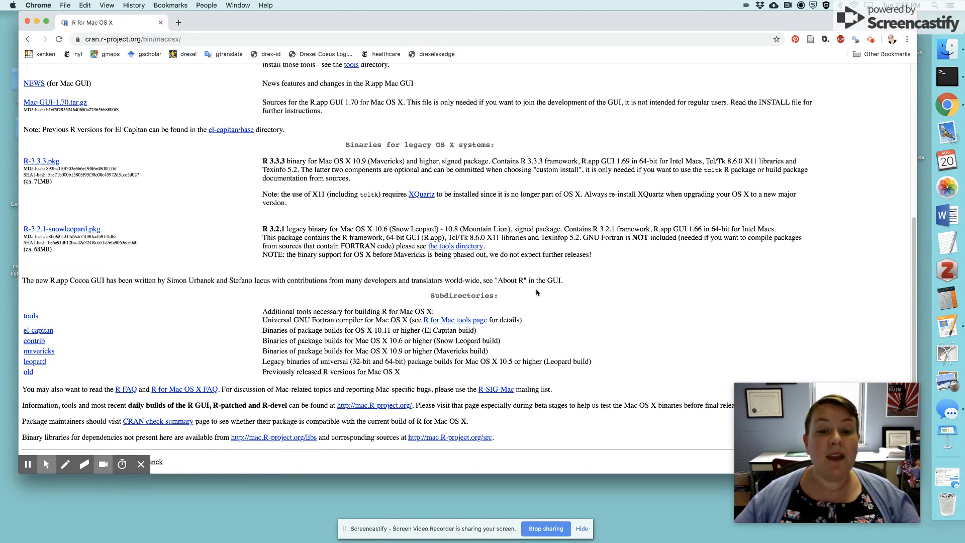
{"action": "scroll", "coordinate": [540, 307], "scroll_direction": "up", "scroll_amount": 5}
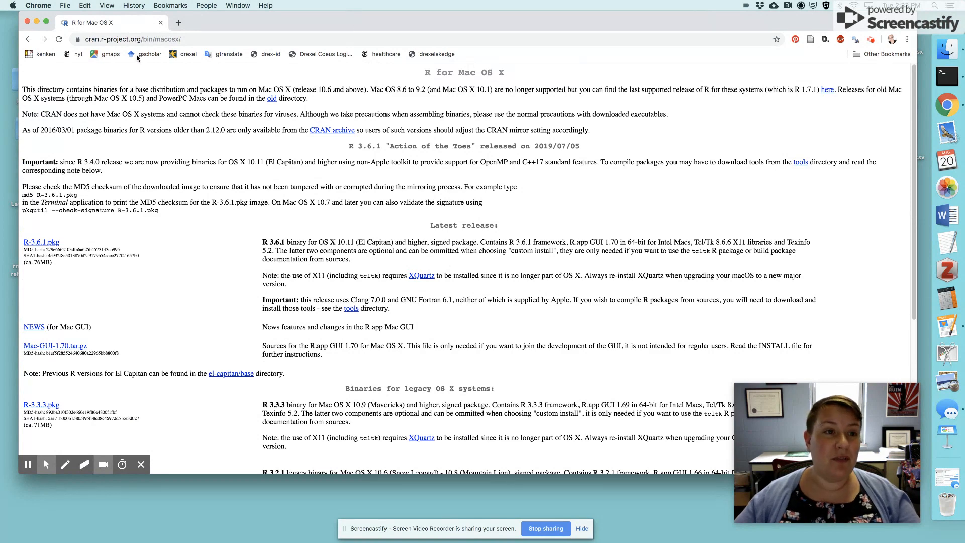
Search for "download r windows" and open CRAN's page for installing R on Windows for the first time
{"action": "left_click", "coordinate": [28, 40]}
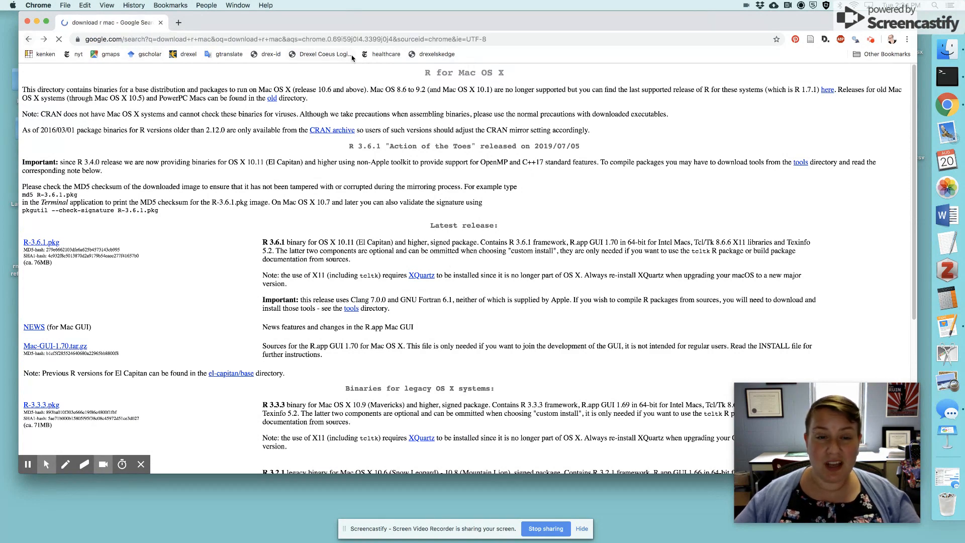
{"action": "left_click", "coordinate": [306, 83]}
{"action": "key", "text": "super+a"}
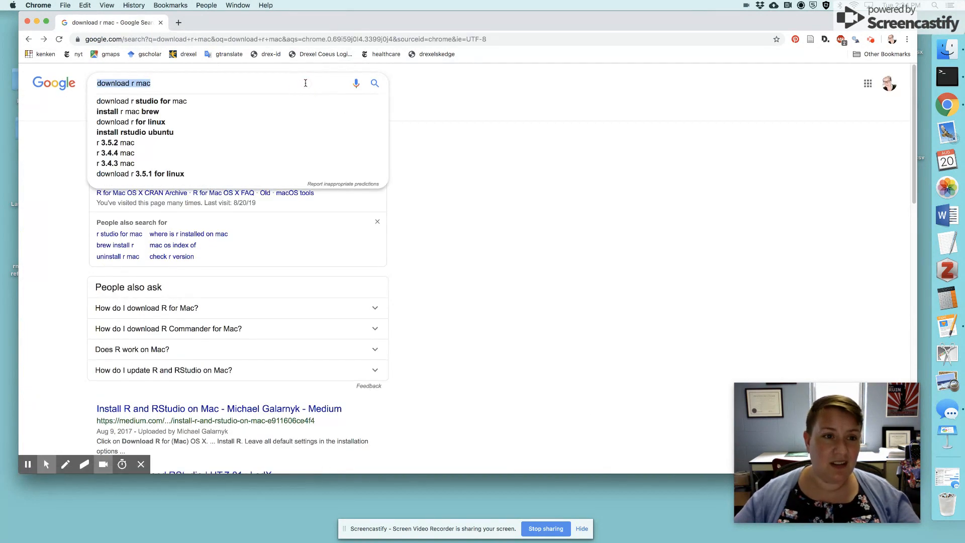
{"action": "type", "text": "download "}
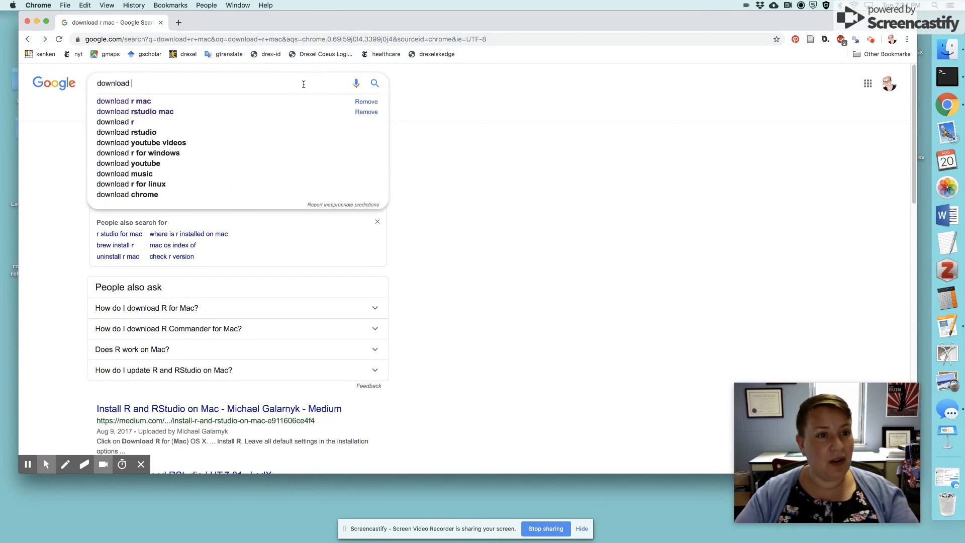
{"action": "type", "text": "r windows"}
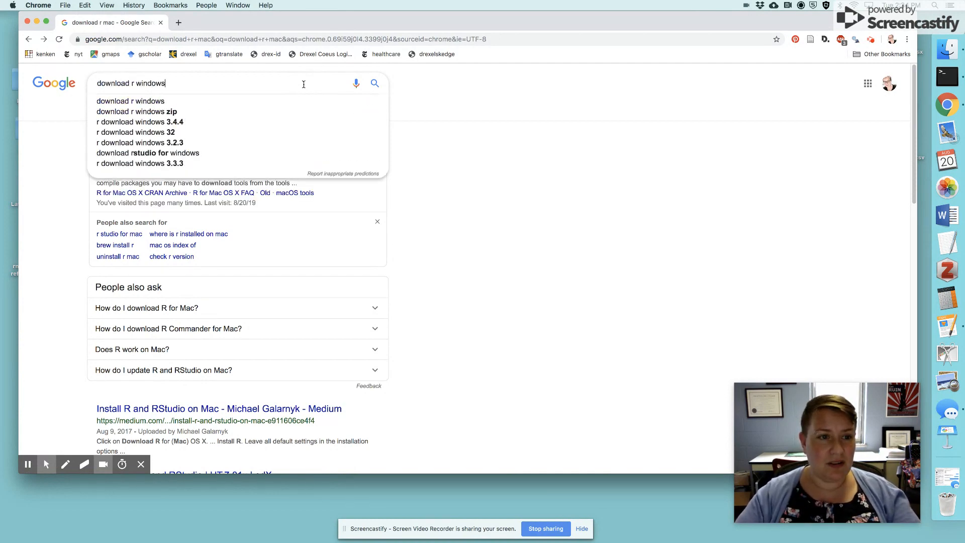
{"action": "key", "text": "Return"}
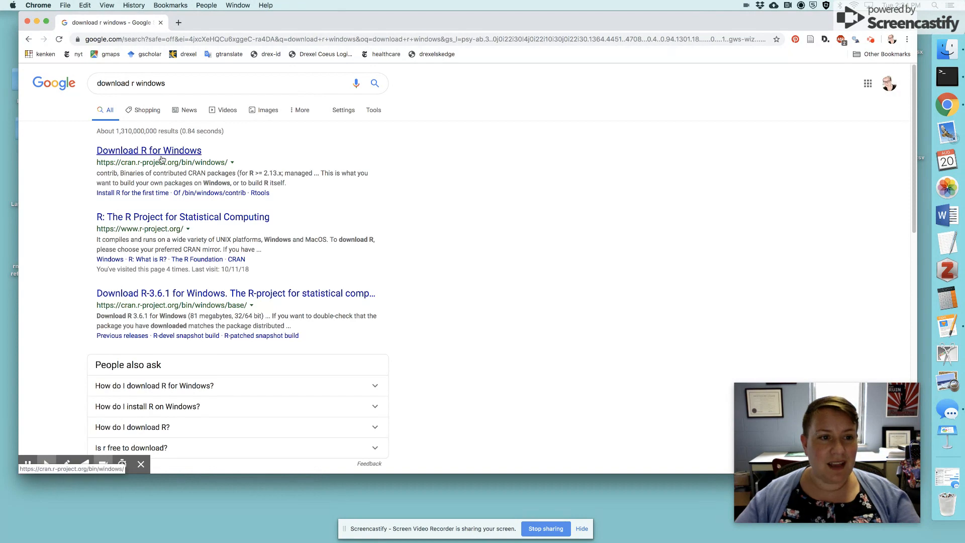
{"action": "left_click", "coordinate": [160, 153]}
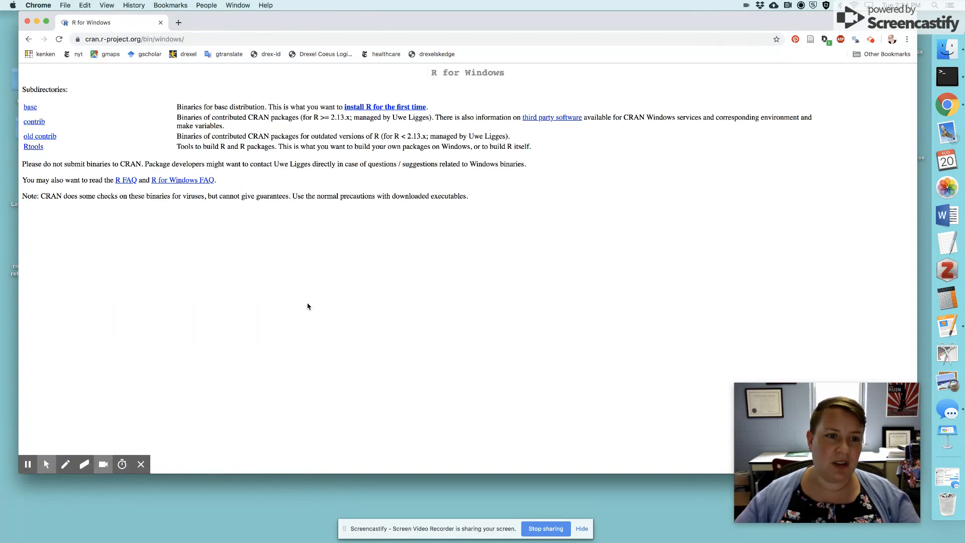
{"action": "left_click", "coordinate": [382, 107]}
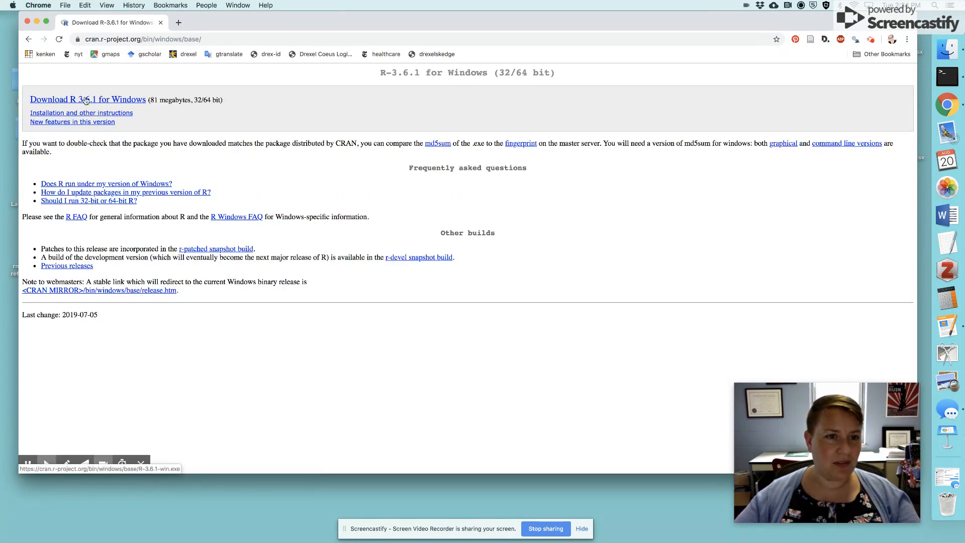
Return to the R for Mac OS X page and download R-3.6.1.pkg to the Desktop
{"action": "left_click", "coordinate": [27, 40]}
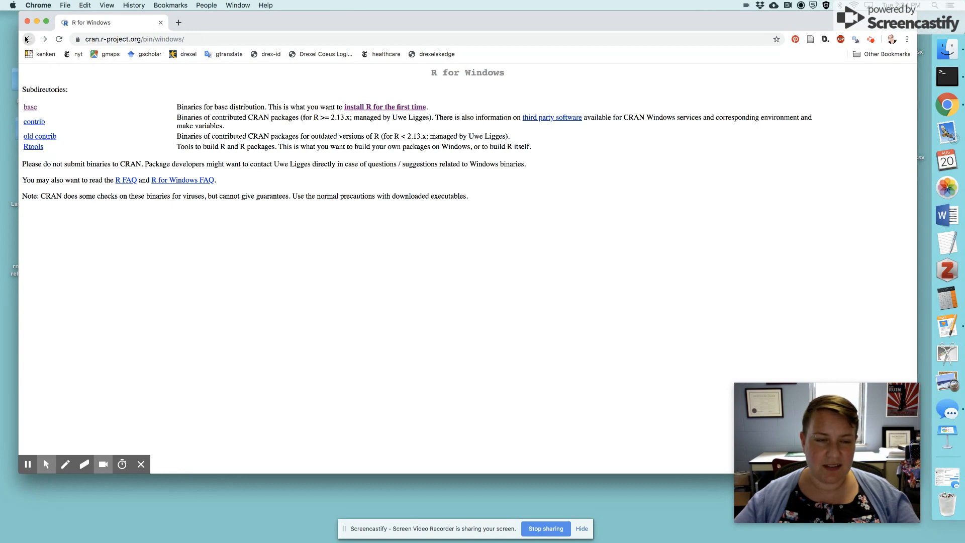
{"action": "left_click", "coordinate": [27, 40]}
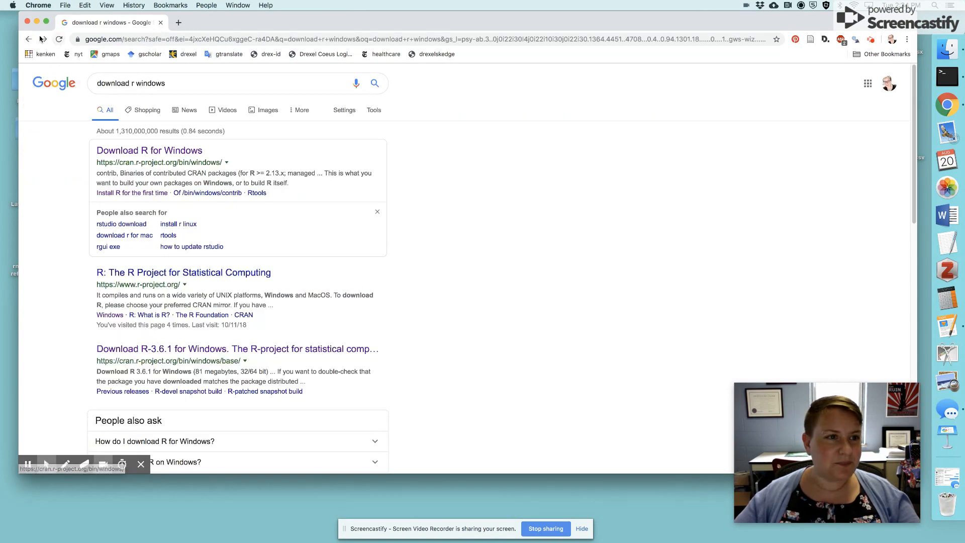
{"action": "left_click", "coordinate": [28, 39]}
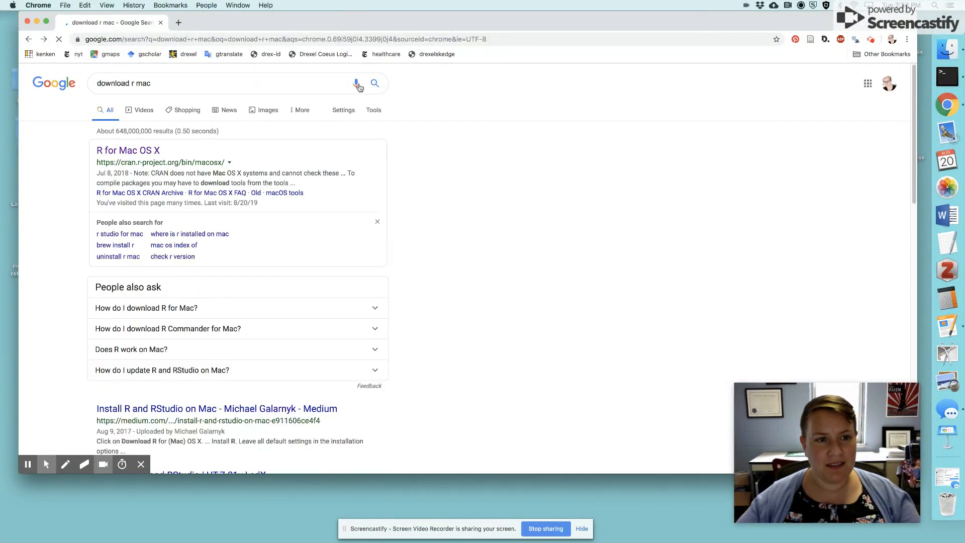
{"action": "left_click", "coordinate": [148, 152]}
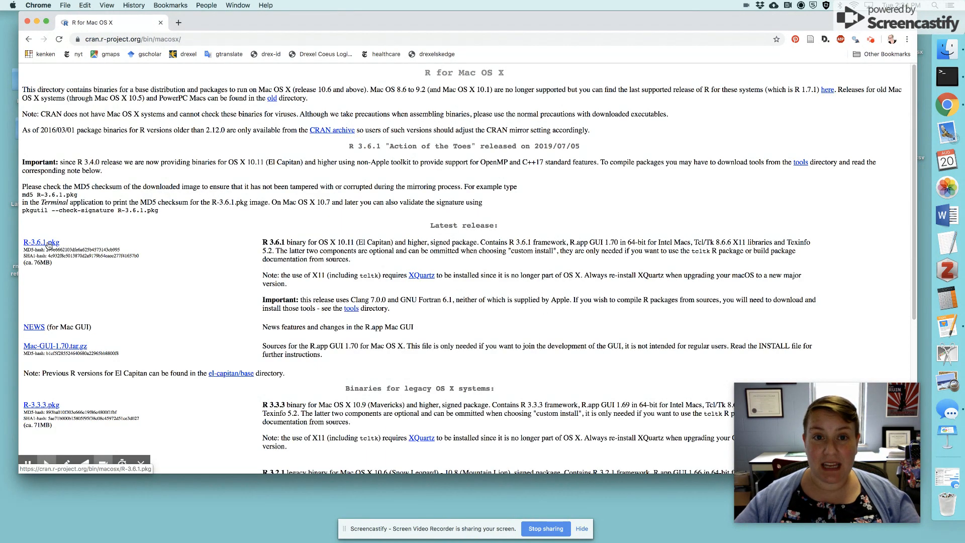
{"action": "left_click", "coordinate": [48, 243]}
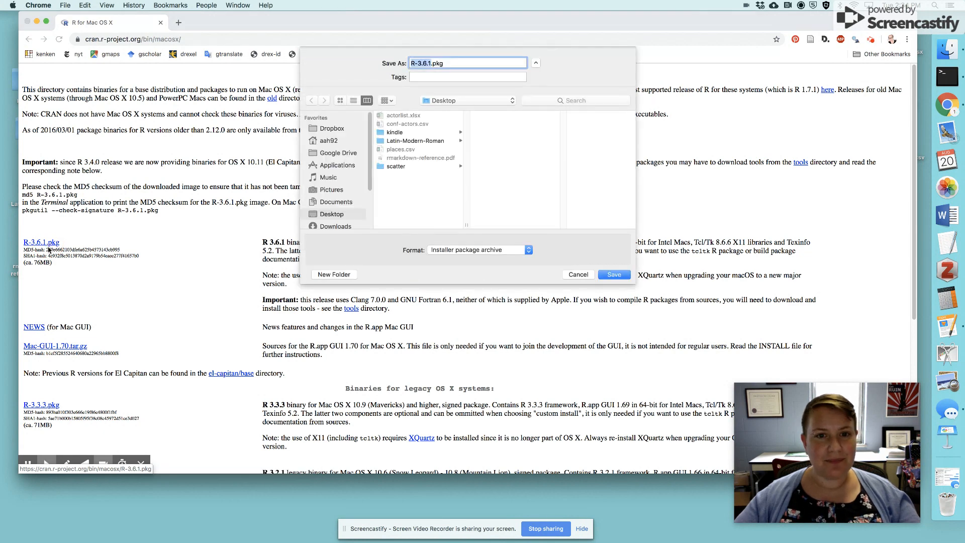
{"action": "left_click", "coordinate": [615, 275]}
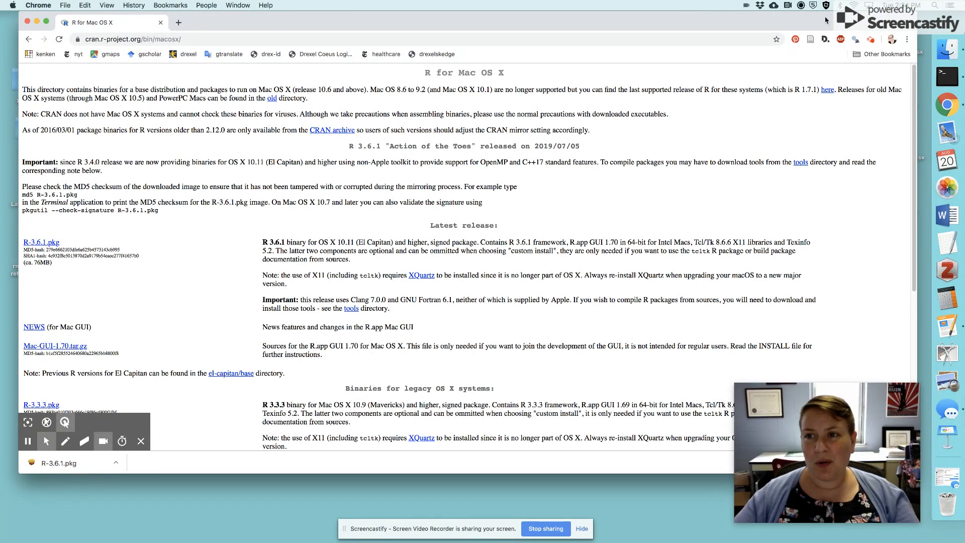
Launch the downloaded R-3.6.1.pkg from the desktop and bring its installer window to the front
{"action": "left_click_drag", "start_coordinate": [839, 19], "coordinate": [753, 20]}
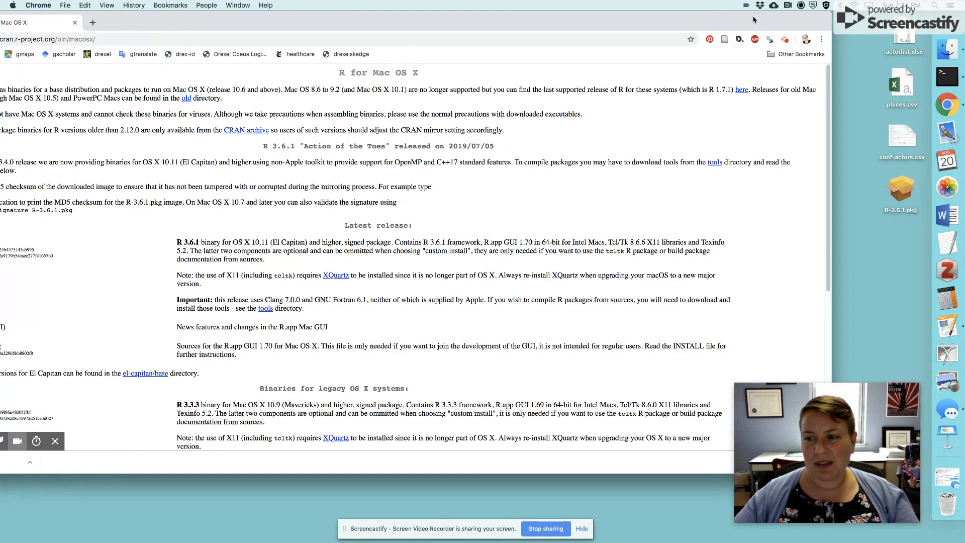
{"action": "double_click", "coordinate": [902, 196]}
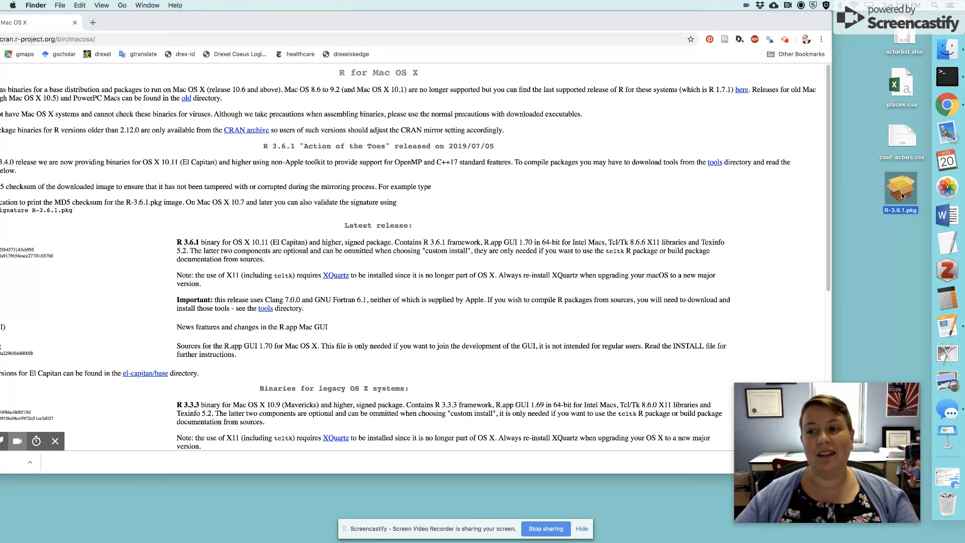
{"action": "left_click_drag", "start_coordinate": [631, 24], "coordinate": [726, 24]}
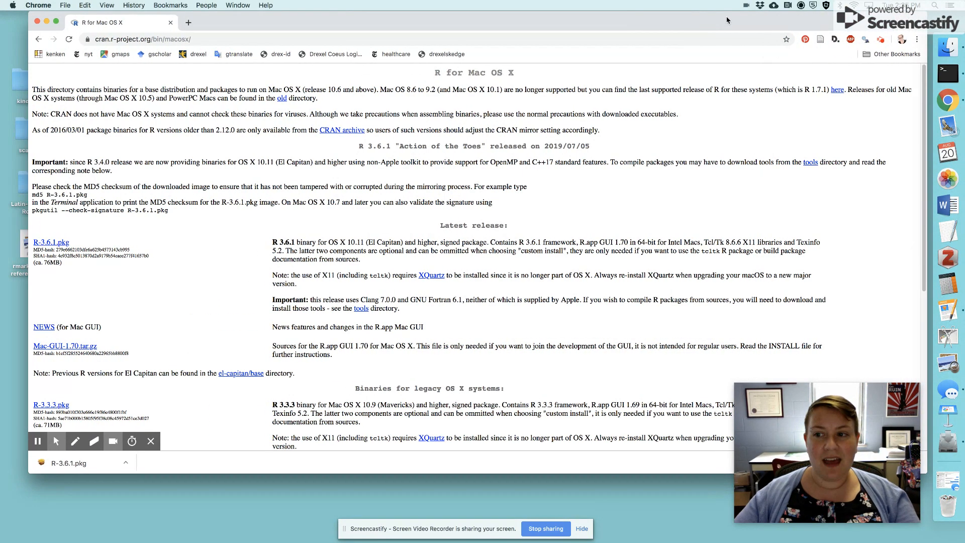
{"action": "left_click", "coordinate": [947, 442]}
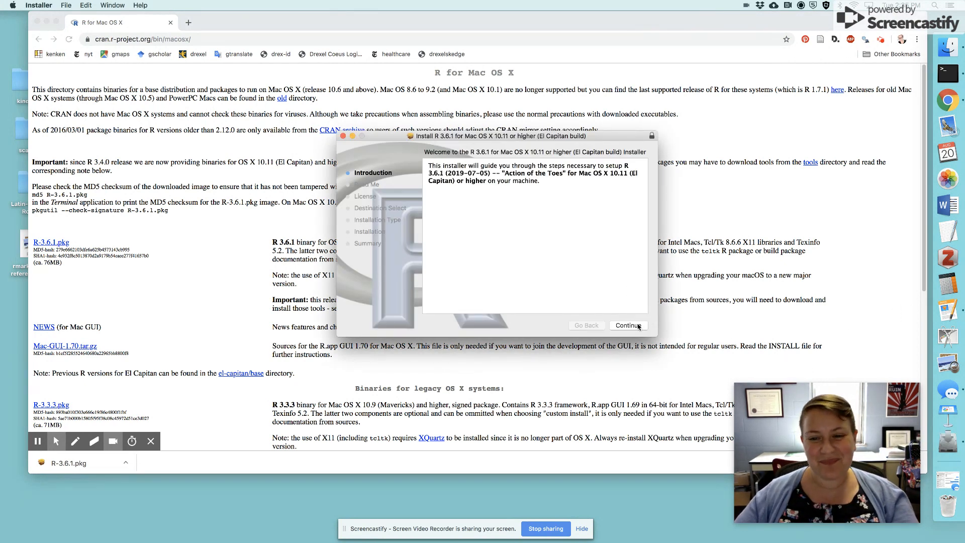
Proceed through the R installer, agree to the software license and keep the installation for all users of this computer
{"action": "left_click", "coordinate": [628, 326]}
{"action": "left_click", "coordinate": [628, 326]}
{"action": "left_click", "coordinate": [628, 326]}
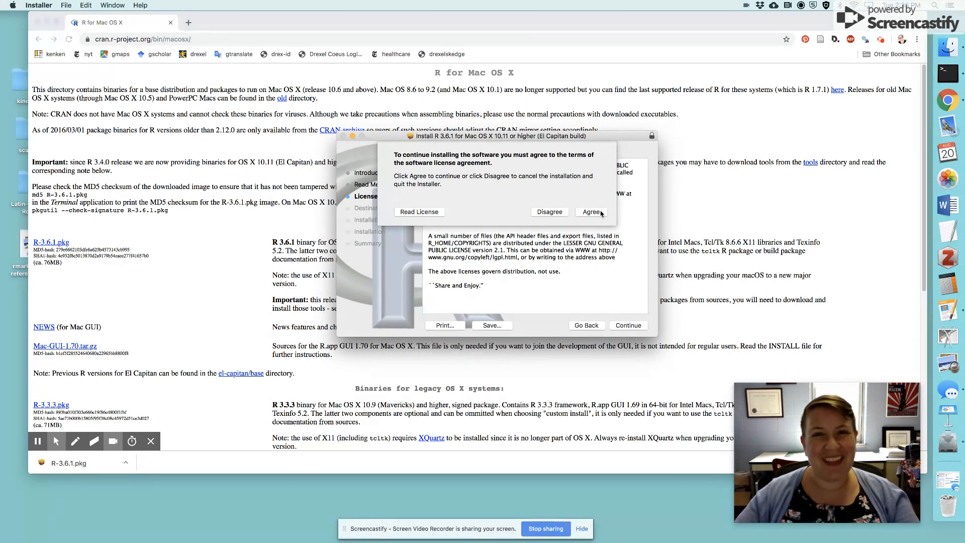
{"action": "left_click", "coordinate": [600, 213]}
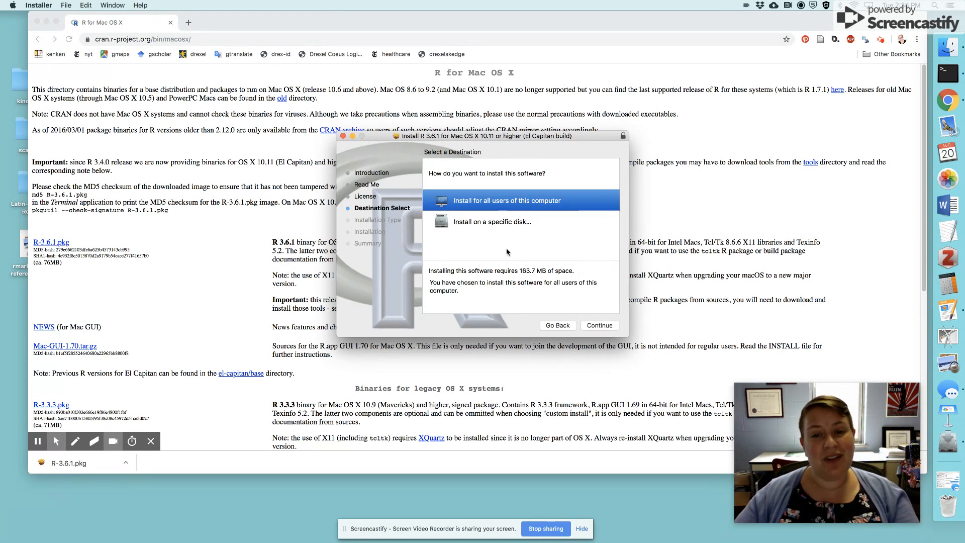
{"action": "left_click", "coordinate": [614, 324]}
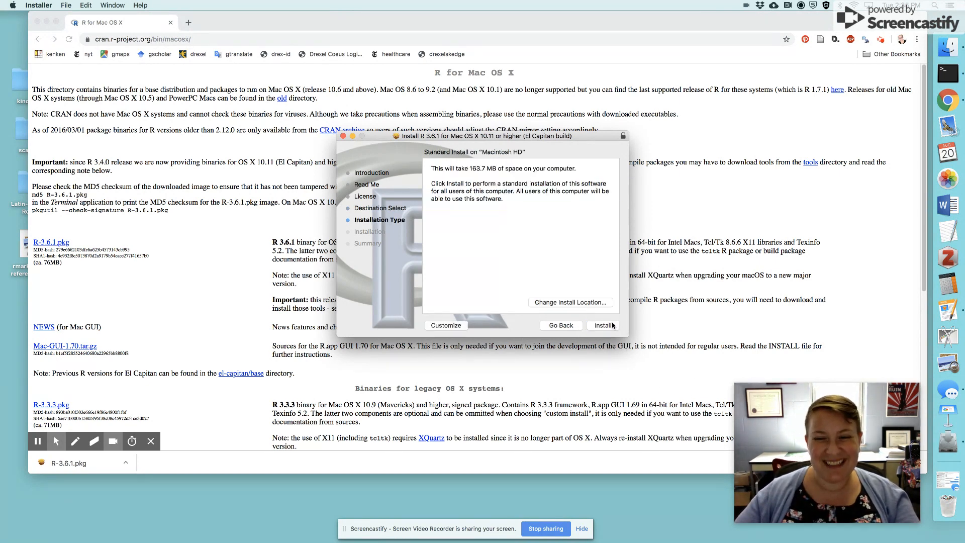
Run the standard R installation, authorize it with the account password and close the installer
{"action": "left_click", "coordinate": [600, 327]}
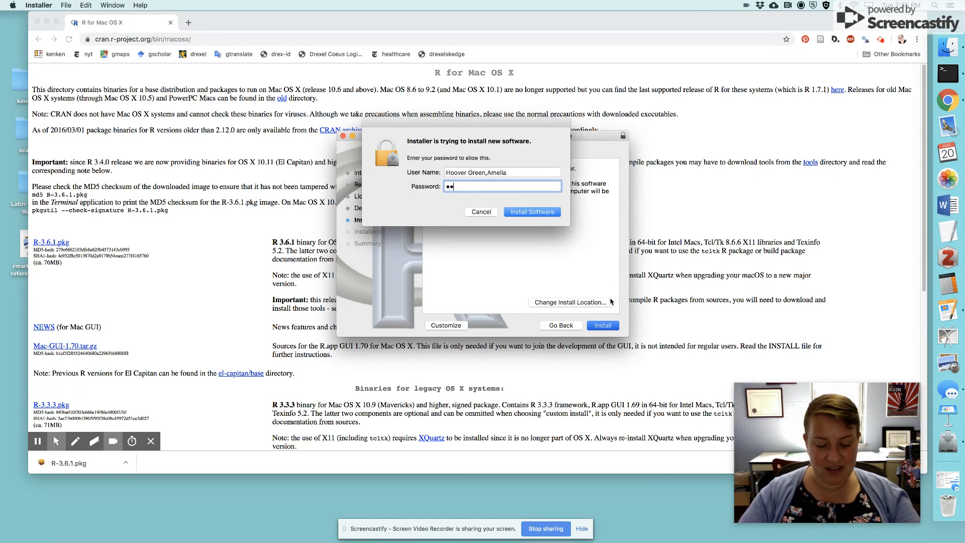
{"action": "type", "text": "••••"}
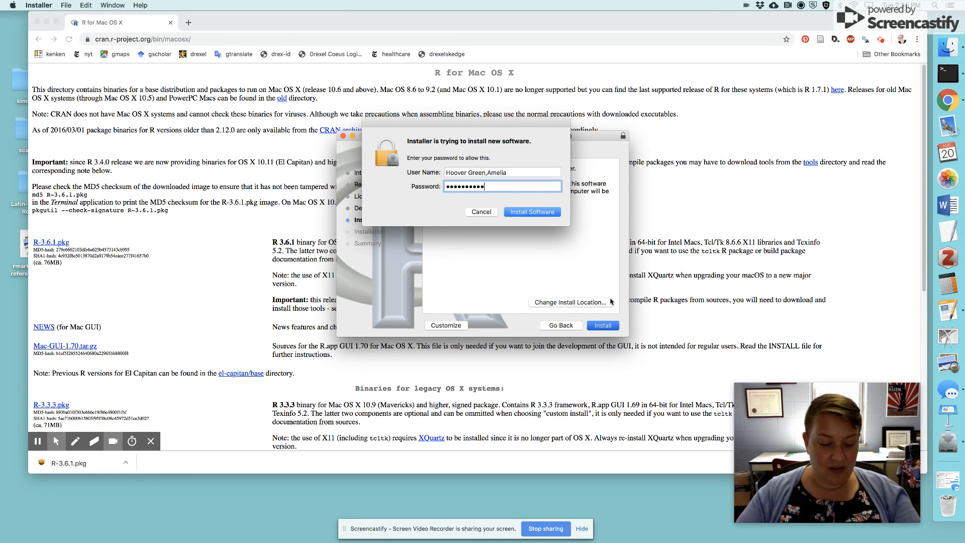
{"action": "key", "text": "Return"}
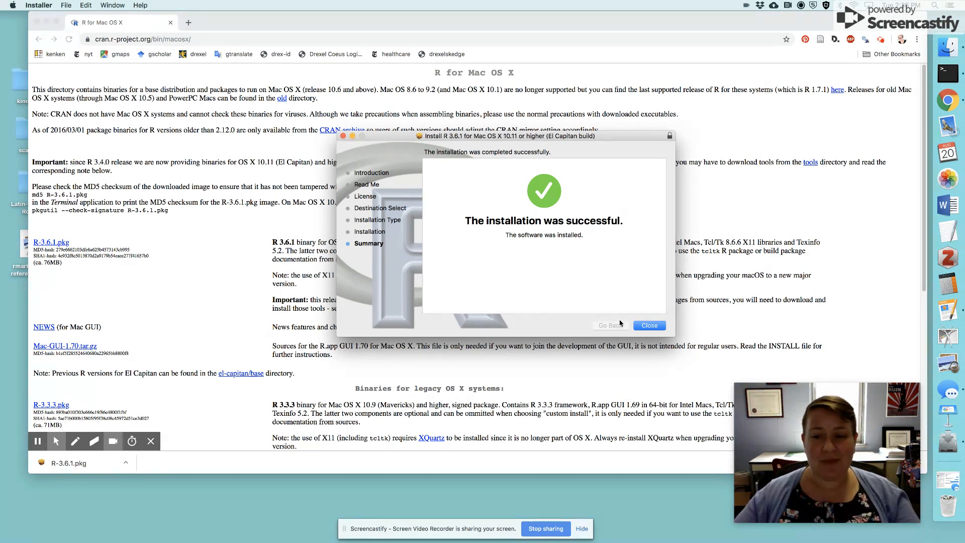
{"action": "left_click", "coordinate": [663, 327]}
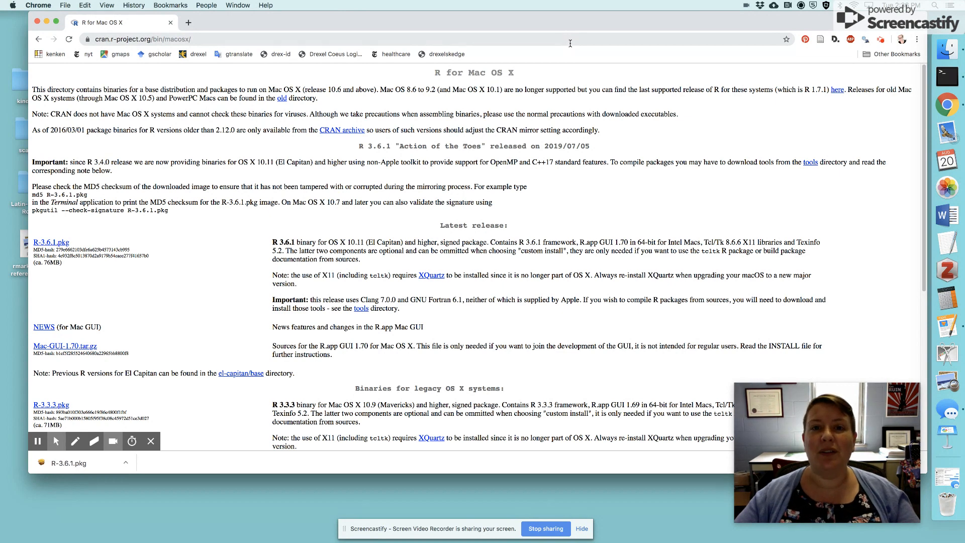
Search the web for "download rstudio mac" and open RStudio's official download page from the results
{"action": "left_click", "coordinate": [570, 41]}
{"action": "type", "text": "download r"}
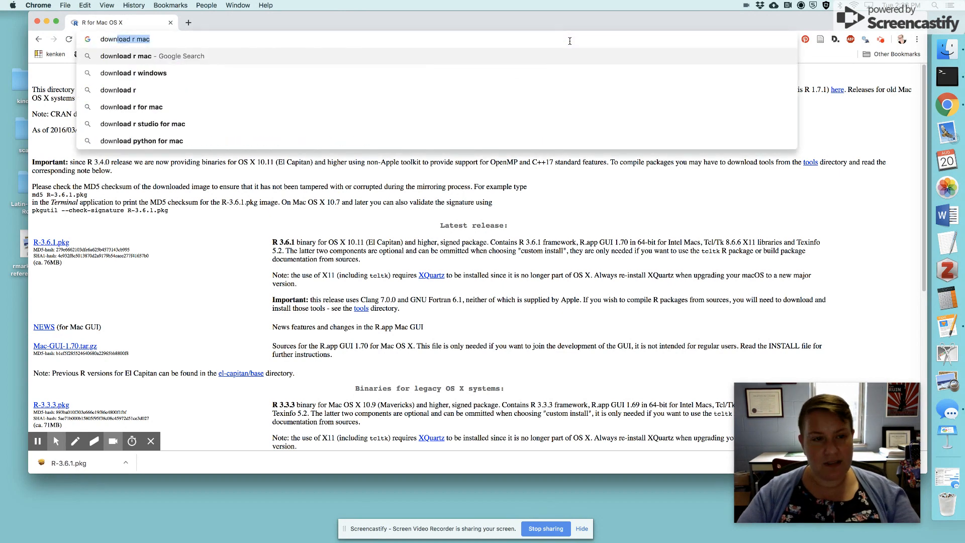
{"action": "type", "text": "studi"}
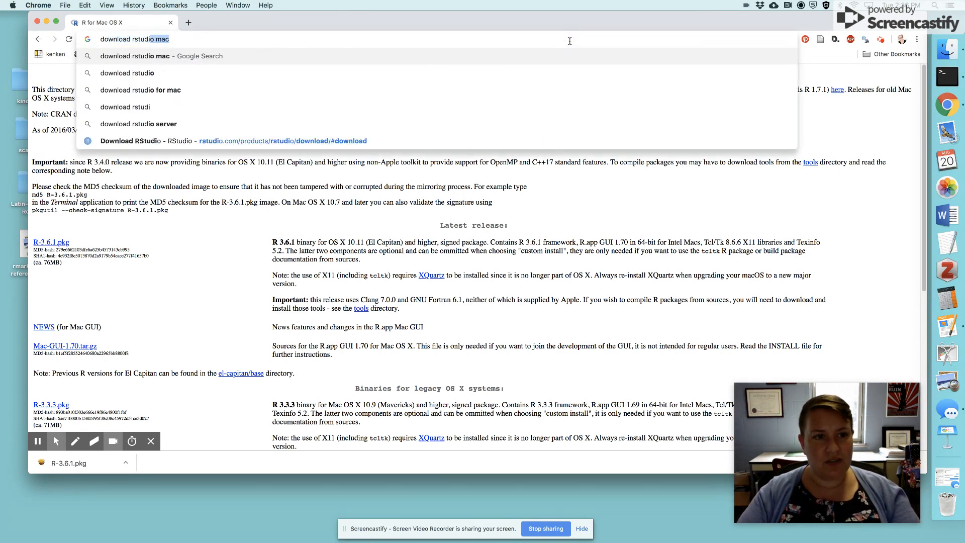
{"action": "type", "text": "o mac"}
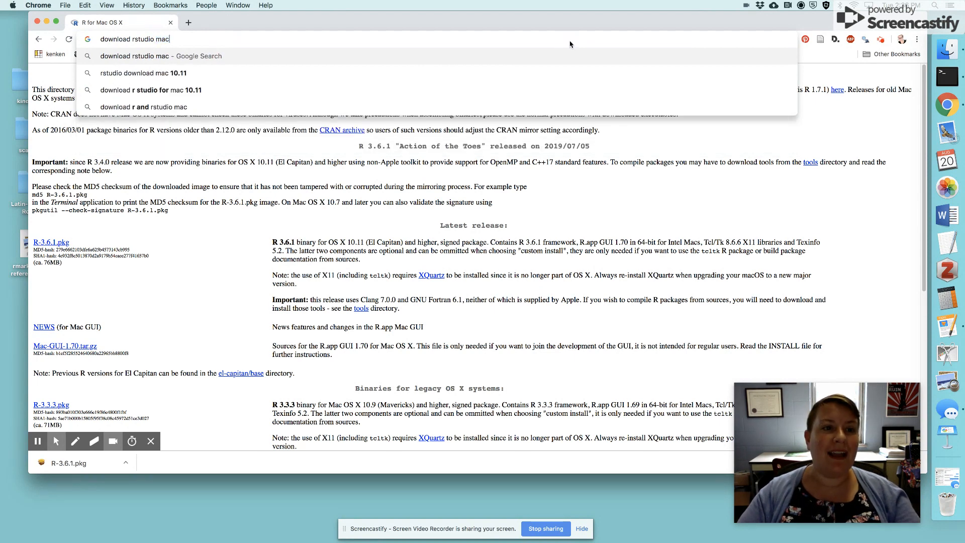
{"action": "key", "text": "Return"}
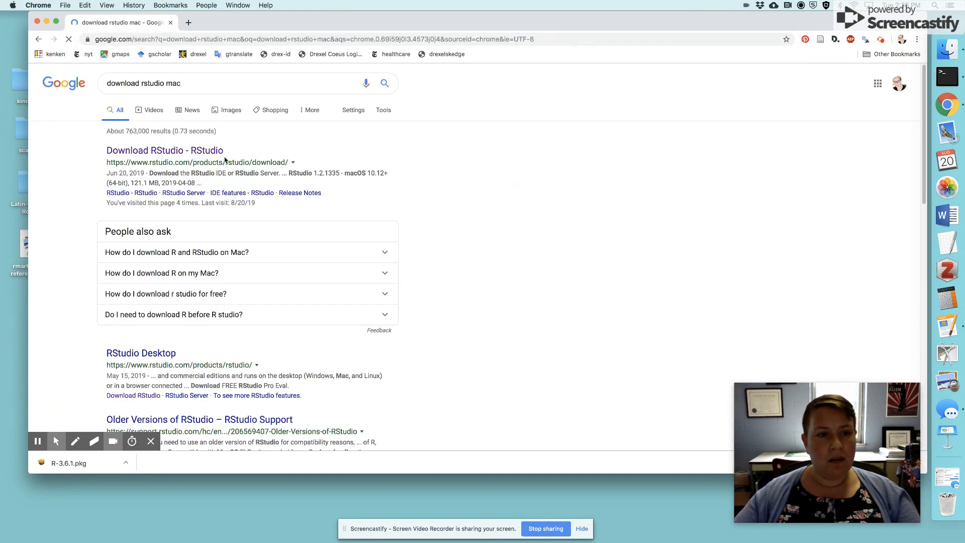
{"action": "left_click", "coordinate": [187, 152]}
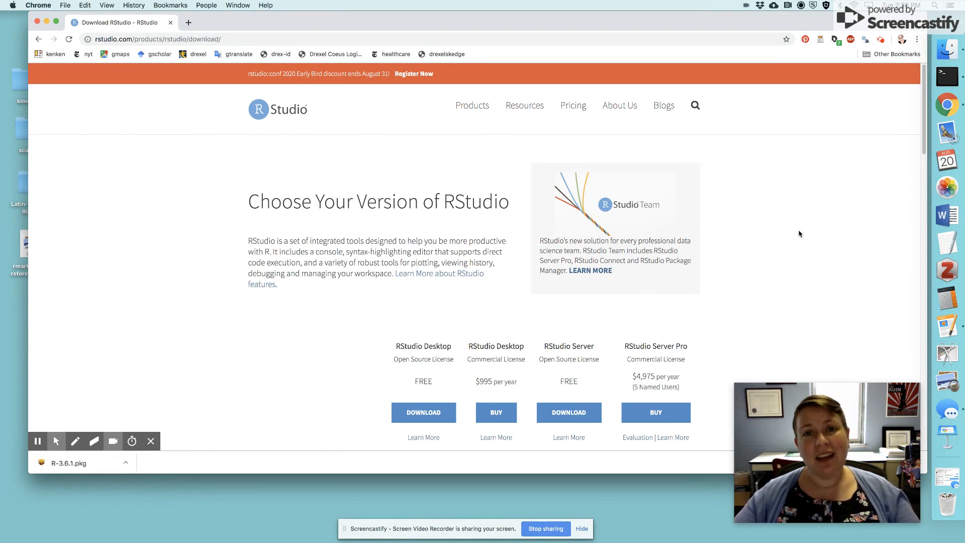
Choose the free open-source RStudio Desktop and download RStudio 1.2.1335 for macOS 10.12+ to the Desktop as RStudio-1.2.1335.dmg
{"action": "scroll", "coordinate": [782, 251], "scroll_direction": "down", "scroll_amount": 1}
{"action": "scroll", "coordinate": [783, 251], "scroll_direction": "down", "scroll_amount": 5}
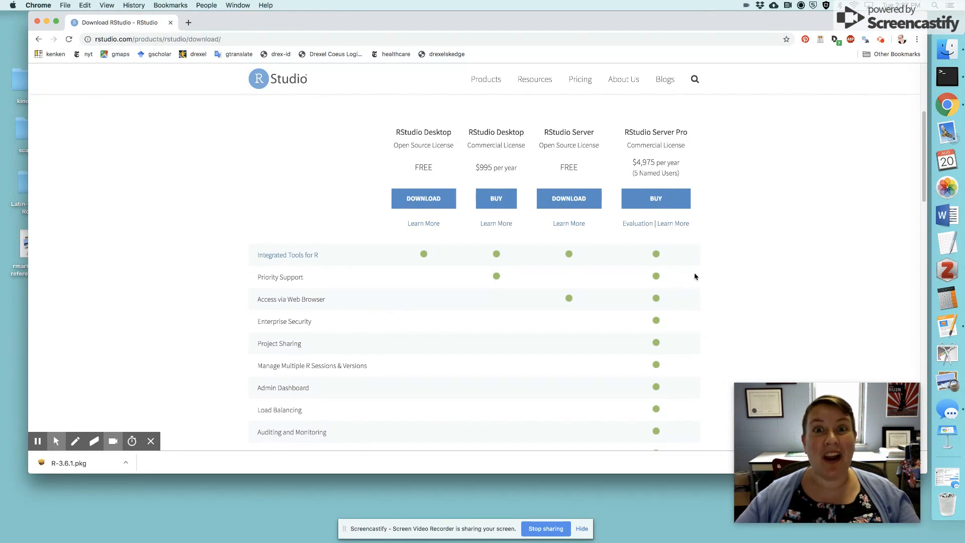
{"action": "left_click", "coordinate": [422, 200]}
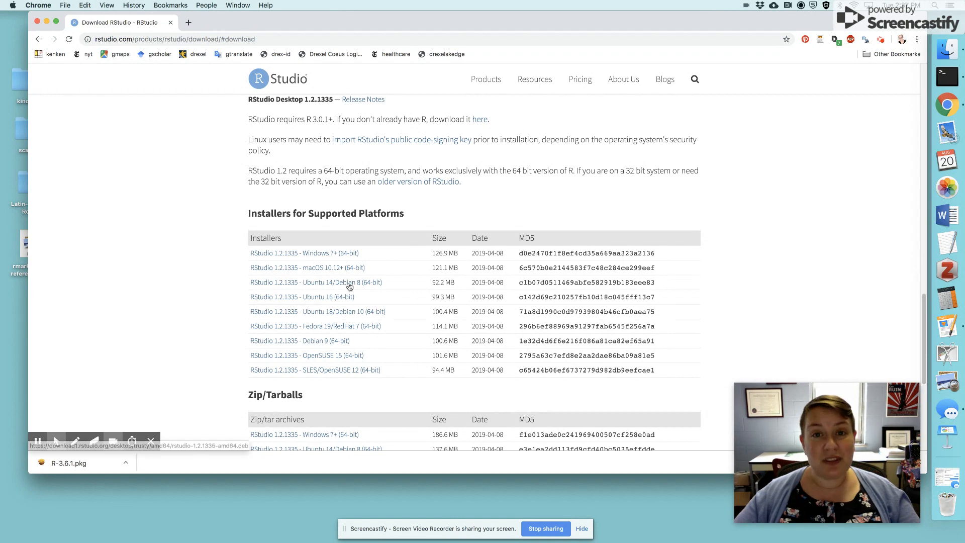
{"action": "left_click", "coordinate": [332, 272]}
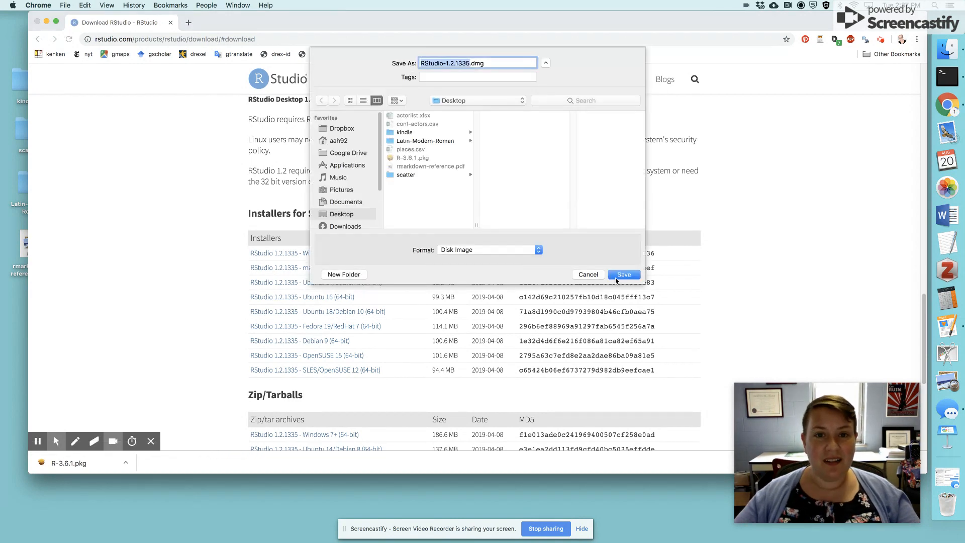
{"action": "left_click", "coordinate": [632, 277]}
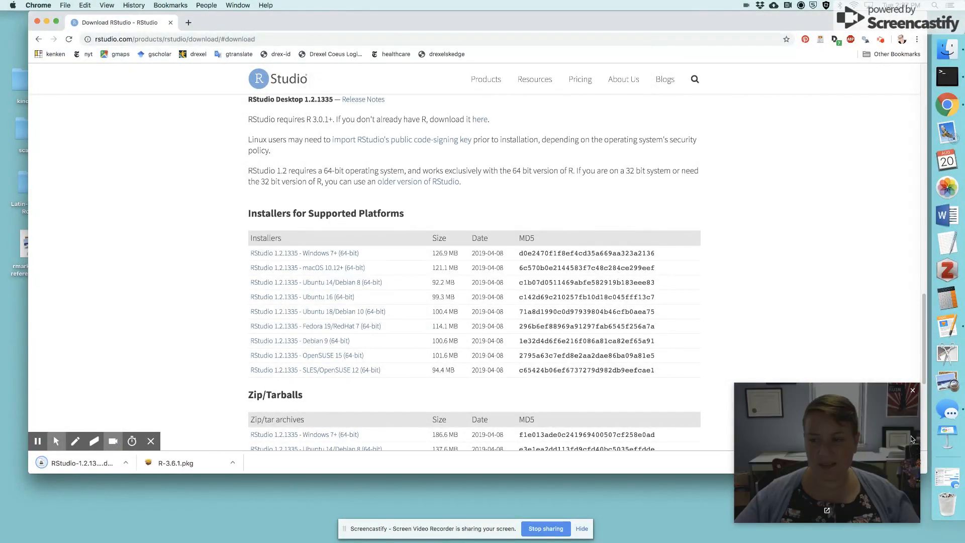
Open RStudio-1.2.1335.dmg from the desktop and copy RStudio into the Applications folder, replacing the existing version
{"action": "left_click_drag", "start_coordinate": [860, 19], "coordinate": [801, 21]}
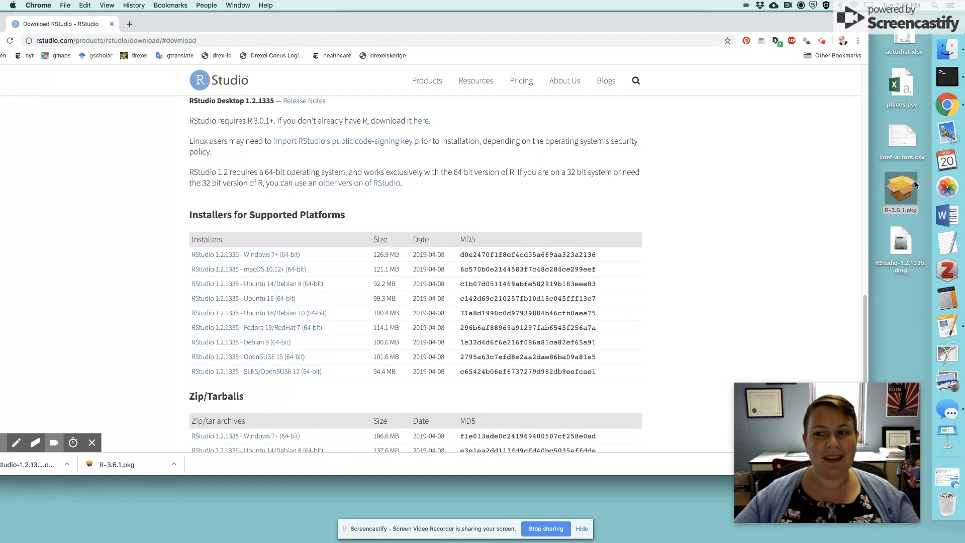
{"action": "double_click", "coordinate": [903, 252]}
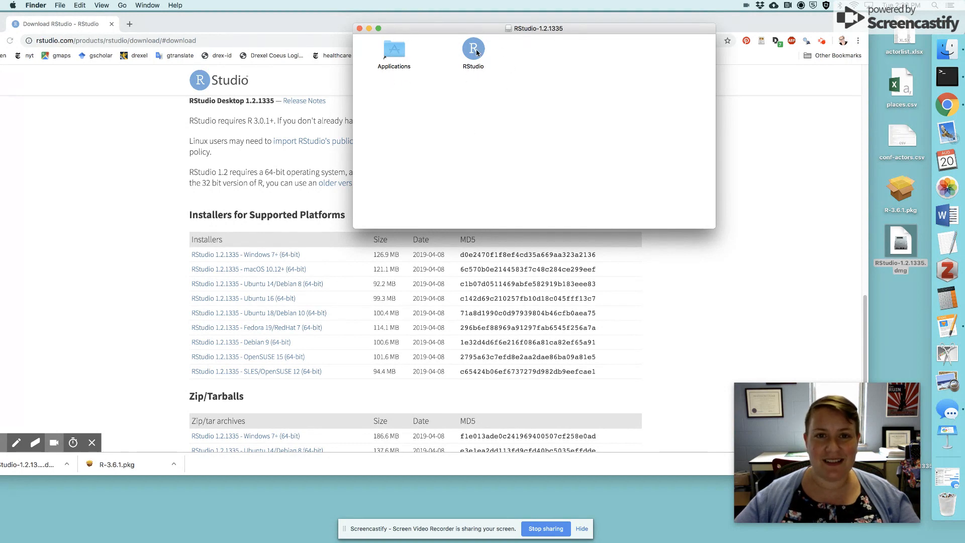
{"action": "left_click_drag", "start_coordinate": [477, 52], "coordinate": [392, 52]}
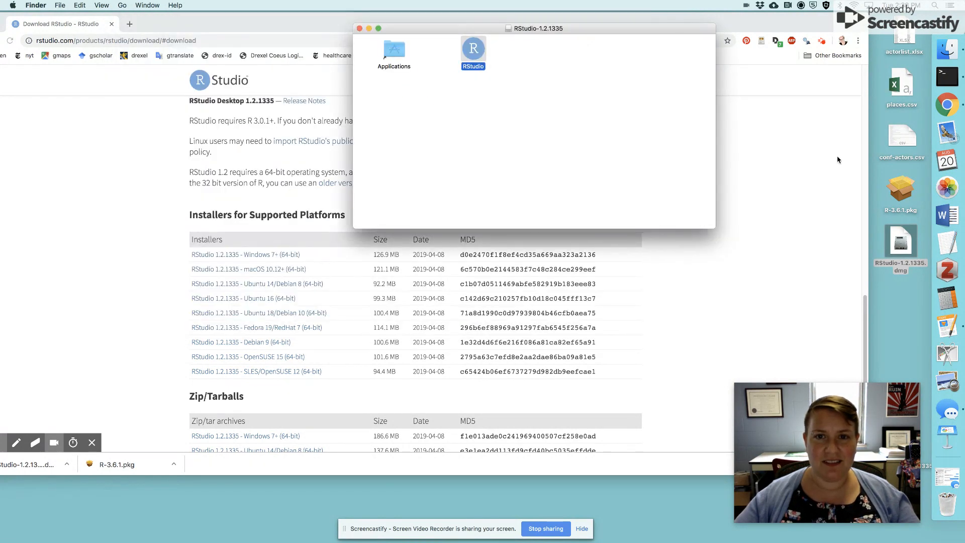
{"action": "left_click_drag", "start_coordinate": [474, 51], "coordinate": [394, 52]}
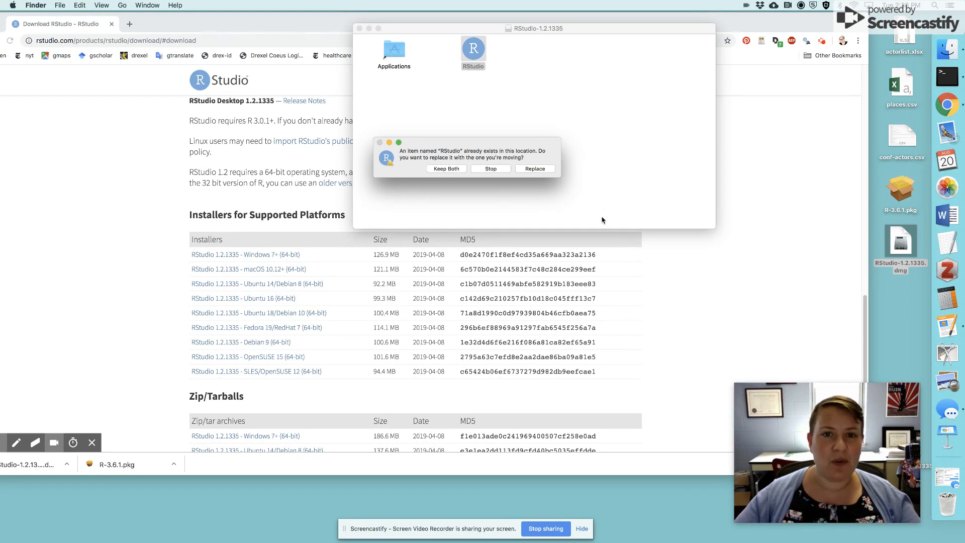
{"action": "left_click", "coordinate": [536, 169]}
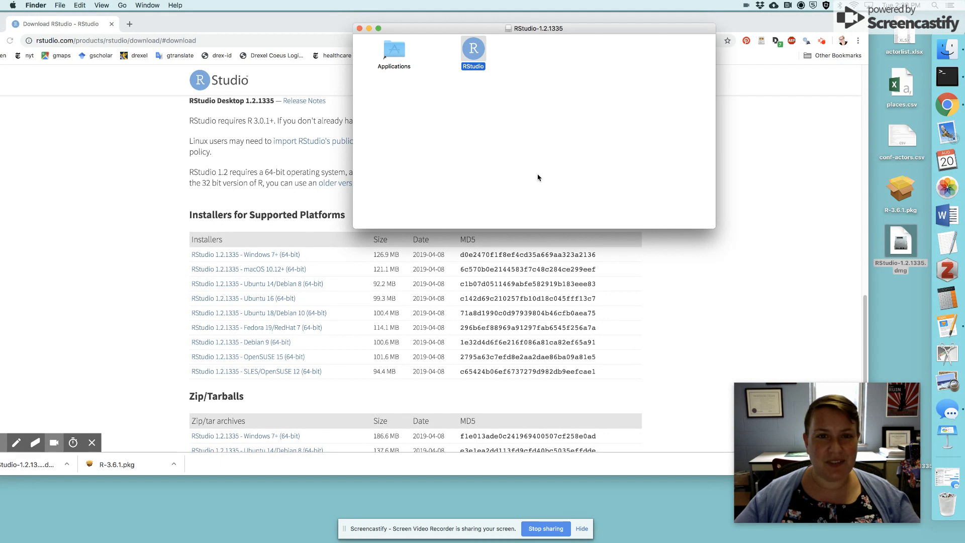
View the Applications folder from the disk image, try to move R-3.6.1.pkg and RStudio-1.2.1335.dmg to the Trash, and close the folder window
{"action": "double_click", "coordinate": [394, 50]}
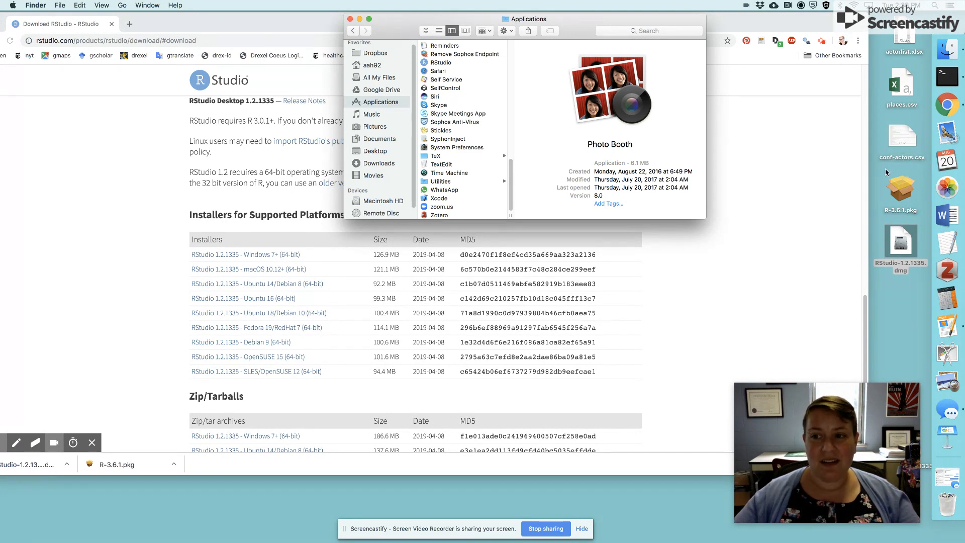
{"action": "left_click_drag", "start_coordinate": [886, 172], "coordinate": [905, 281]}
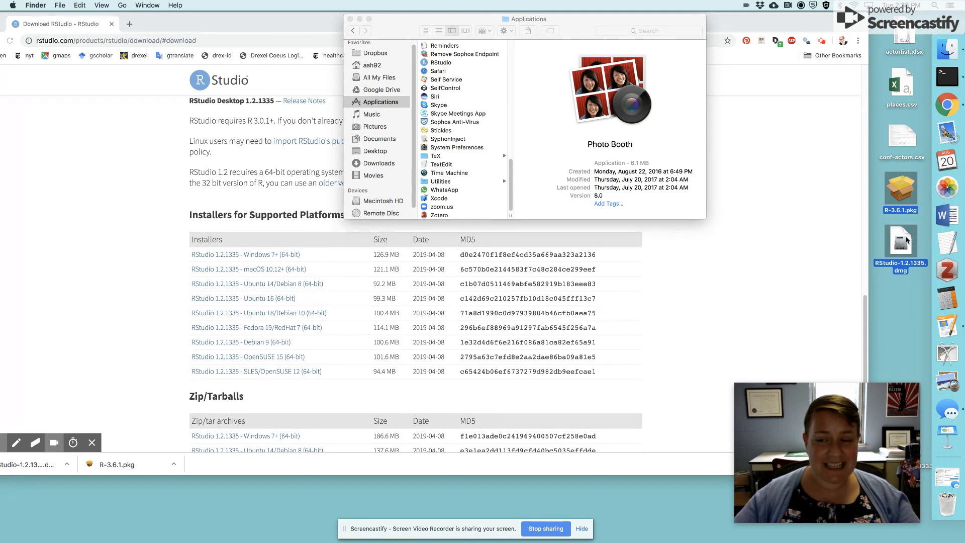
{"action": "left_click_drag", "start_coordinate": [906, 241], "coordinate": [949, 506]}
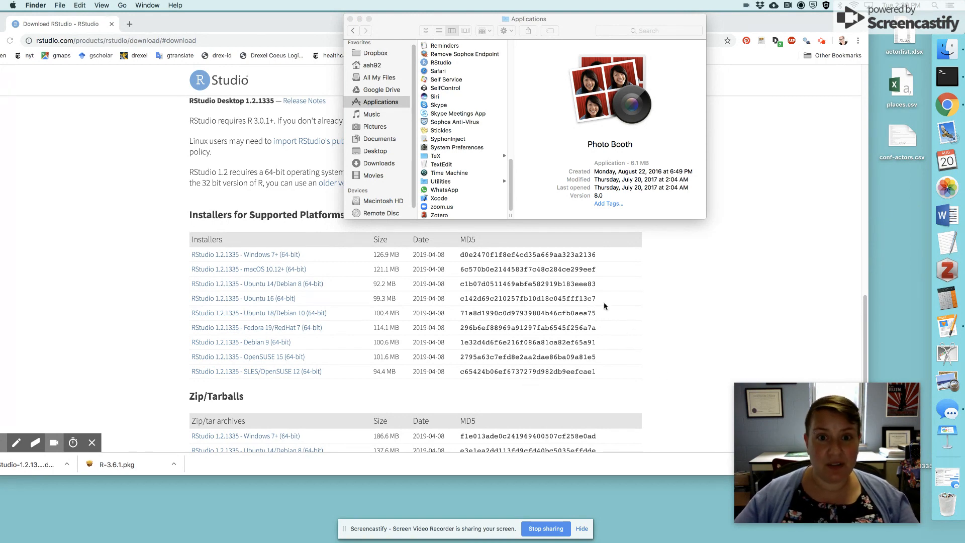
{"action": "left_click", "coordinate": [350, 19]}
Open a new Finder window and display the Applications folder
{"action": "left_click", "coordinate": [35, 4]}
{"action": "mouse_move", "coordinate": [66, 4]}
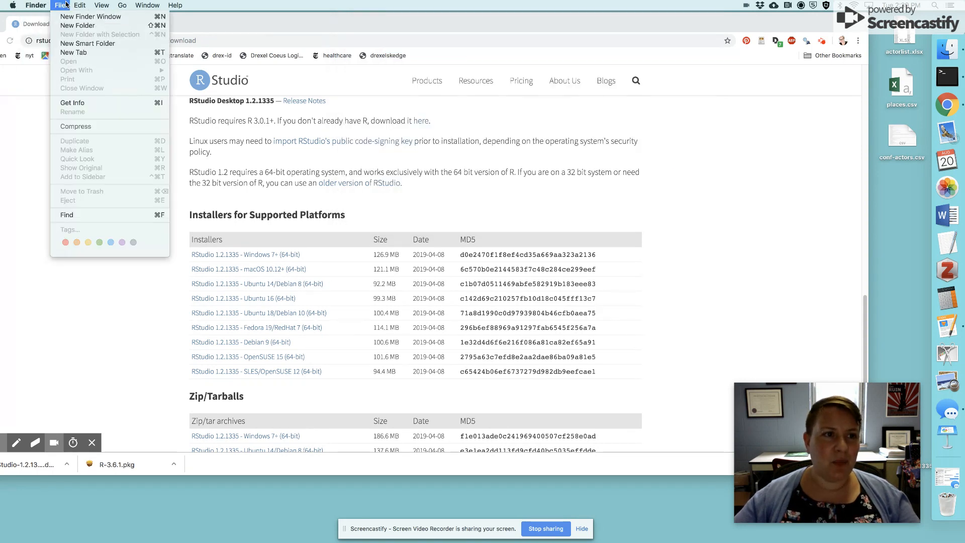
{"action": "left_click", "coordinate": [74, 17]}
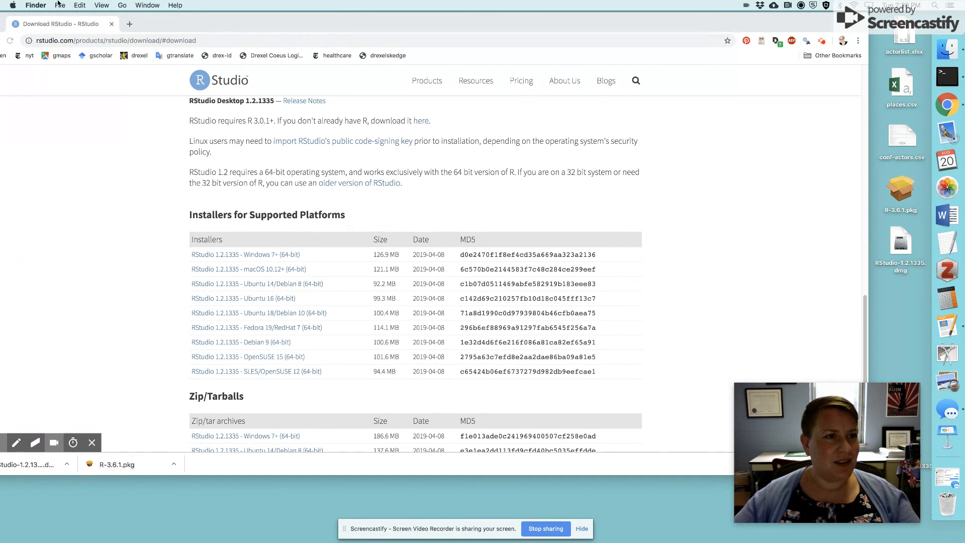
{"action": "left_click", "coordinate": [59, 4]}
{"action": "left_click", "coordinate": [66, 18]}
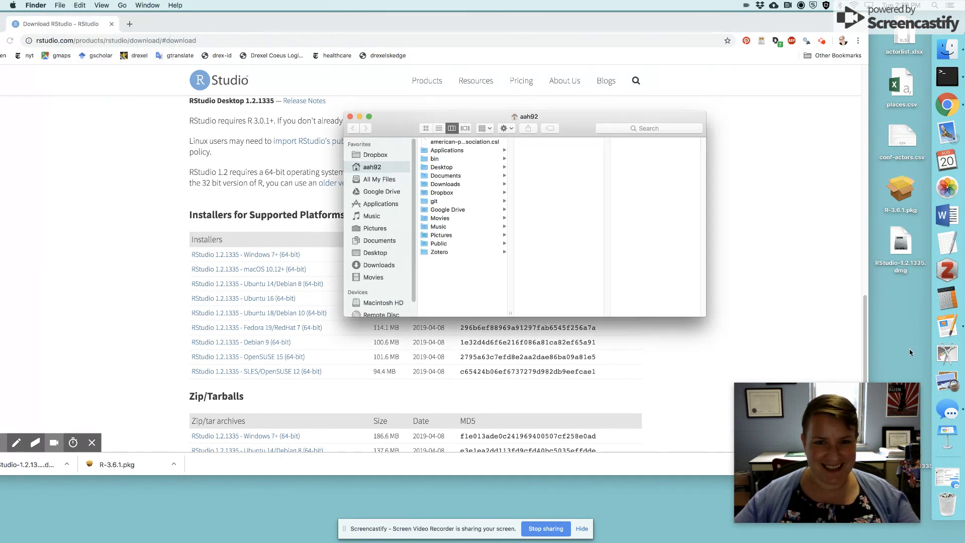
{"action": "left_click", "coordinate": [383, 203]}
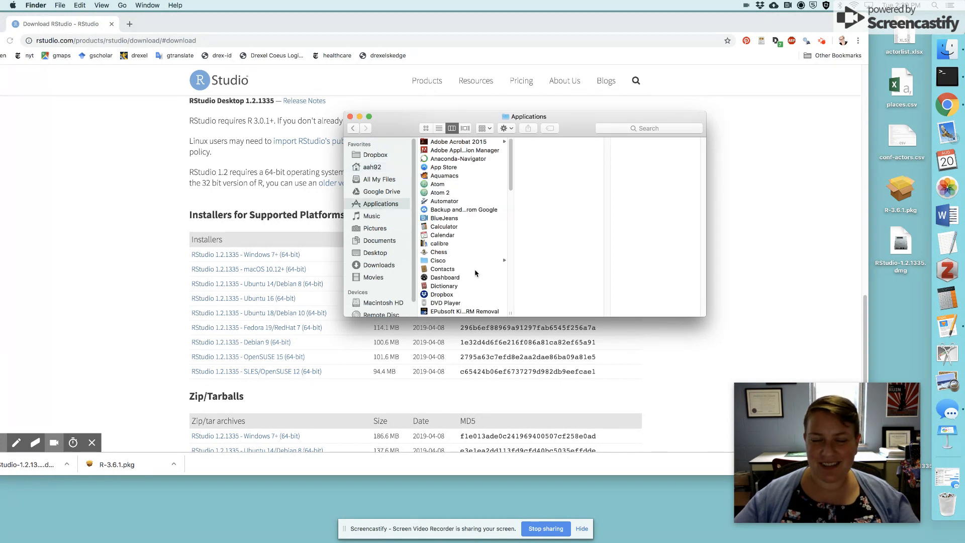
Launch RStudio from the Applications folder, allow the downloaded application to open and reload its window
{"action": "scroll", "coordinate": [486, 272], "scroll_direction": "down", "scroll_amount": 15}
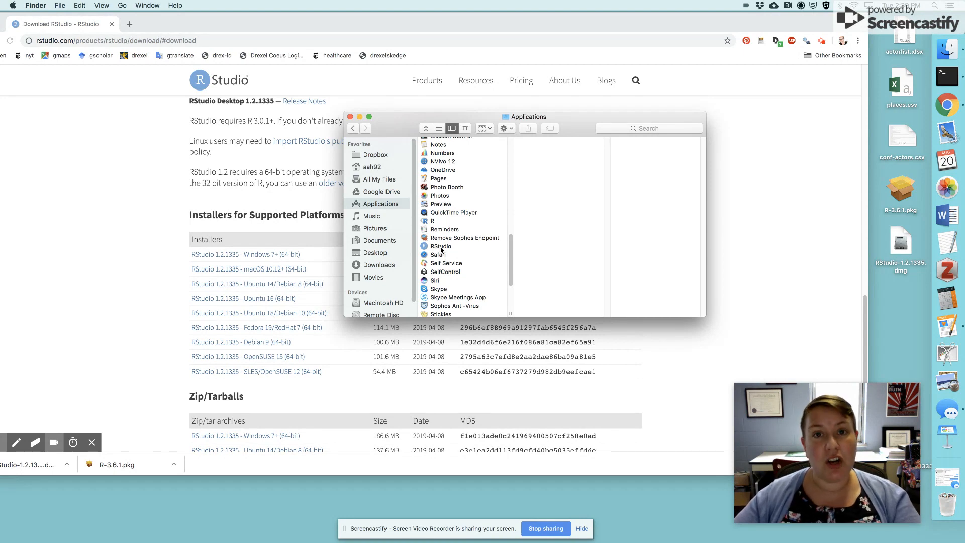
{"action": "double_click", "coordinate": [441, 247]}
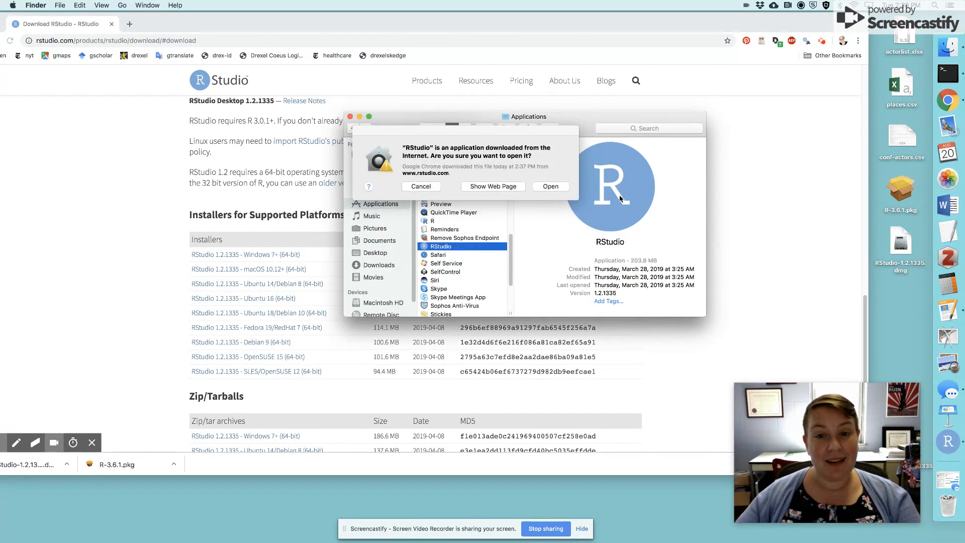
{"action": "left_click", "coordinate": [560, 187]}
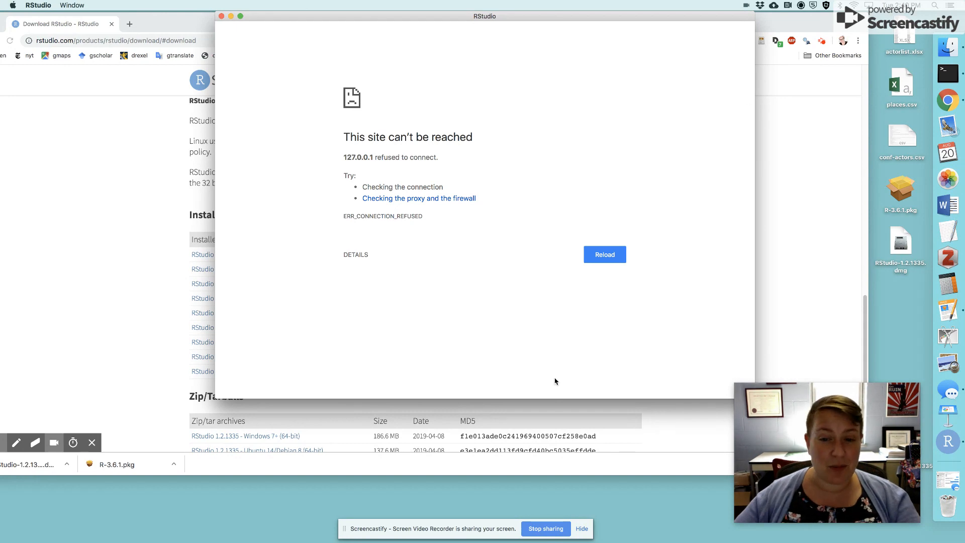
{"action": "left_click", "coordinate": [609, 258]}
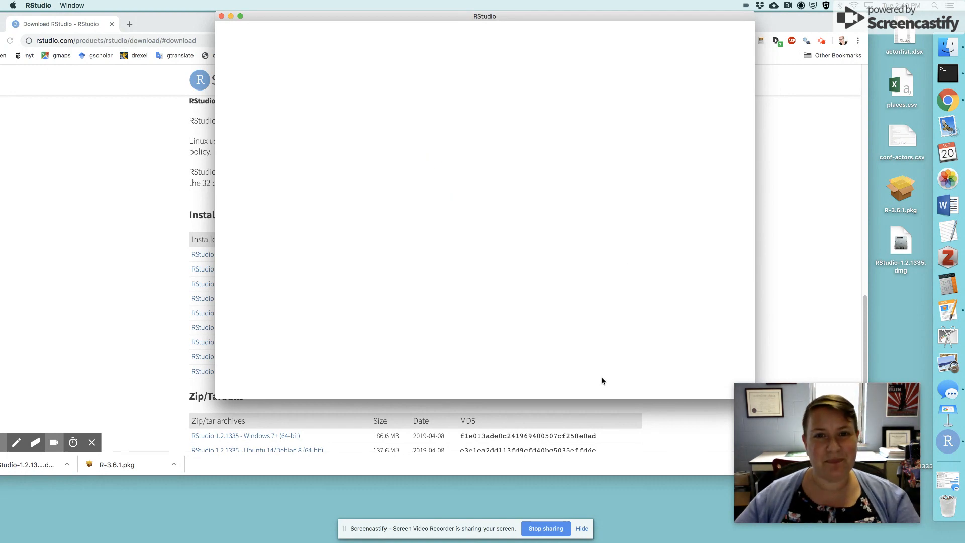